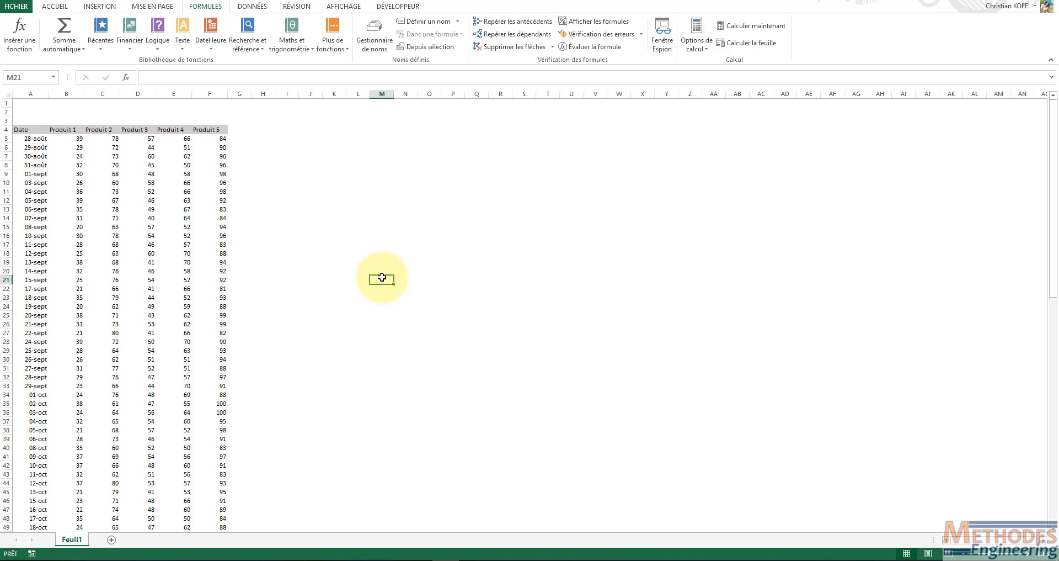
Insert the first recommended line chart (Courbes) from the table of dates and five products
click(180, 225)
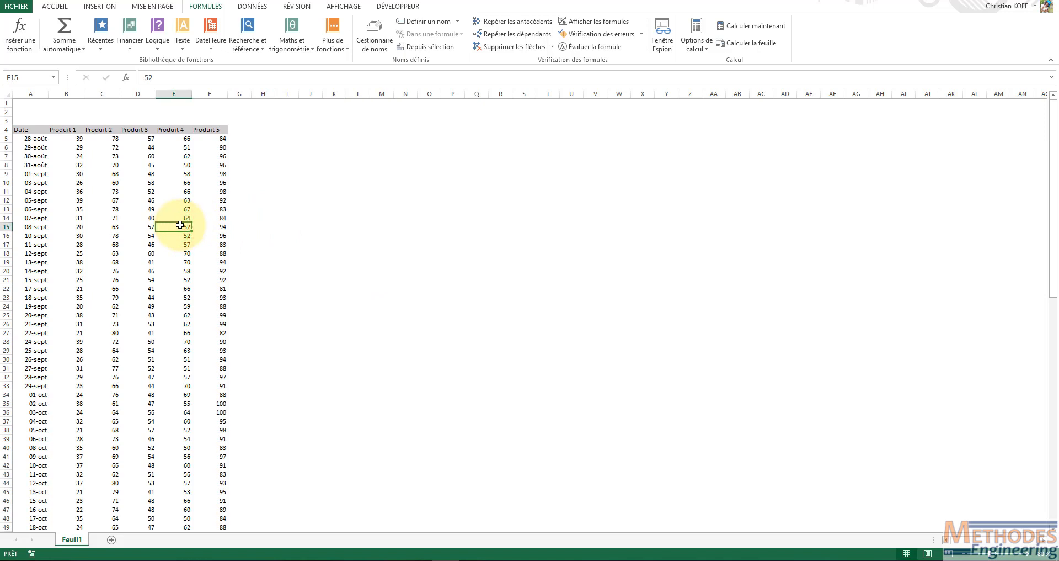
drag(1053, 134, 1041, 486)
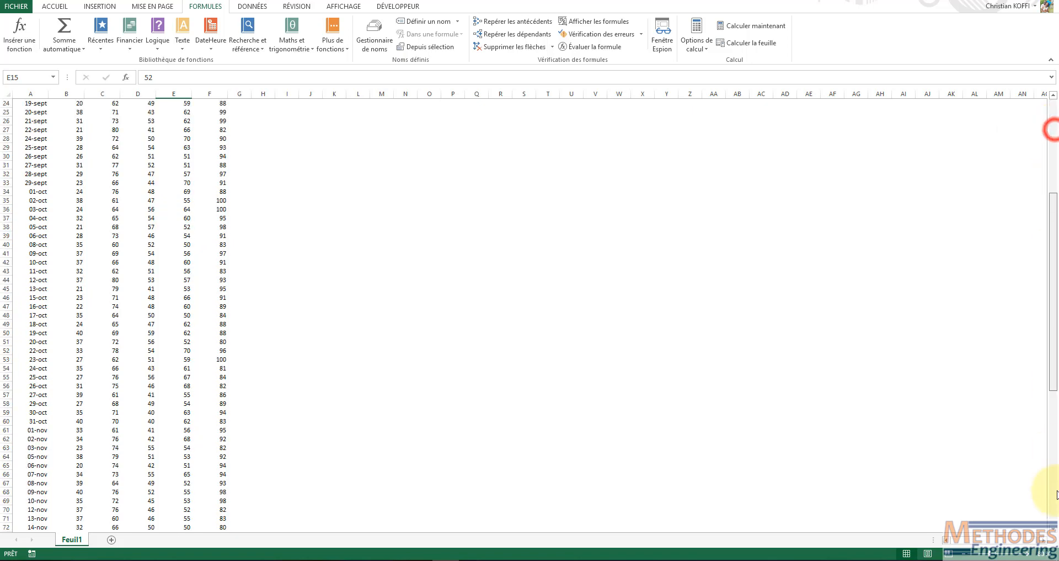
click(108, 244)
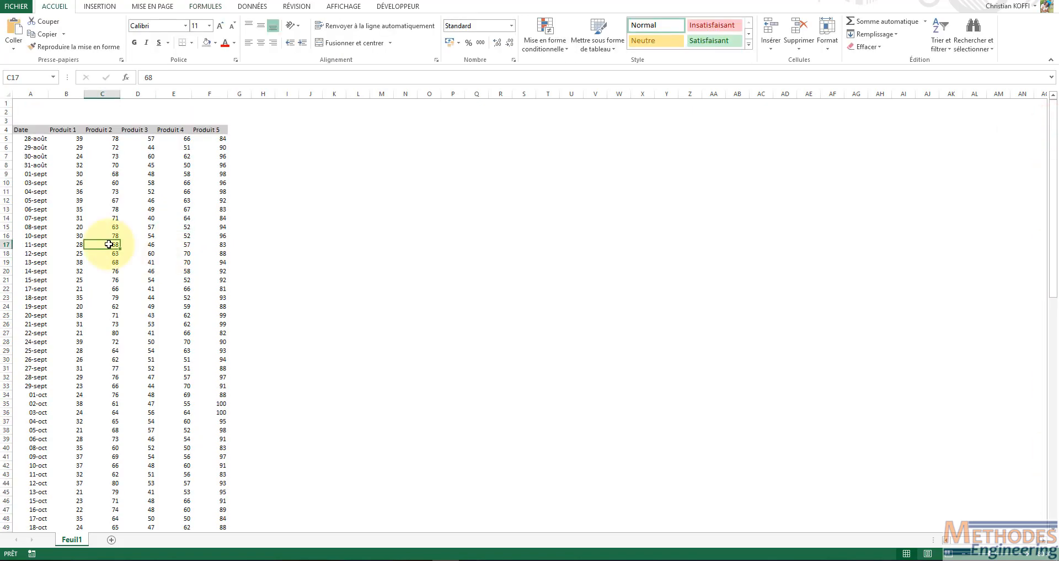
key(alt+s)
key(r)
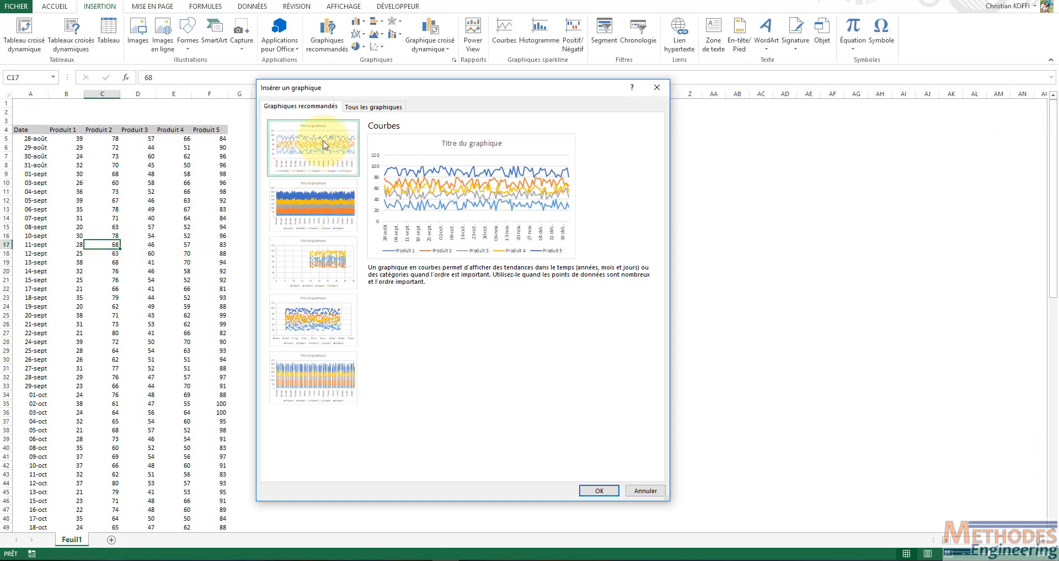
double_click(322, 144)
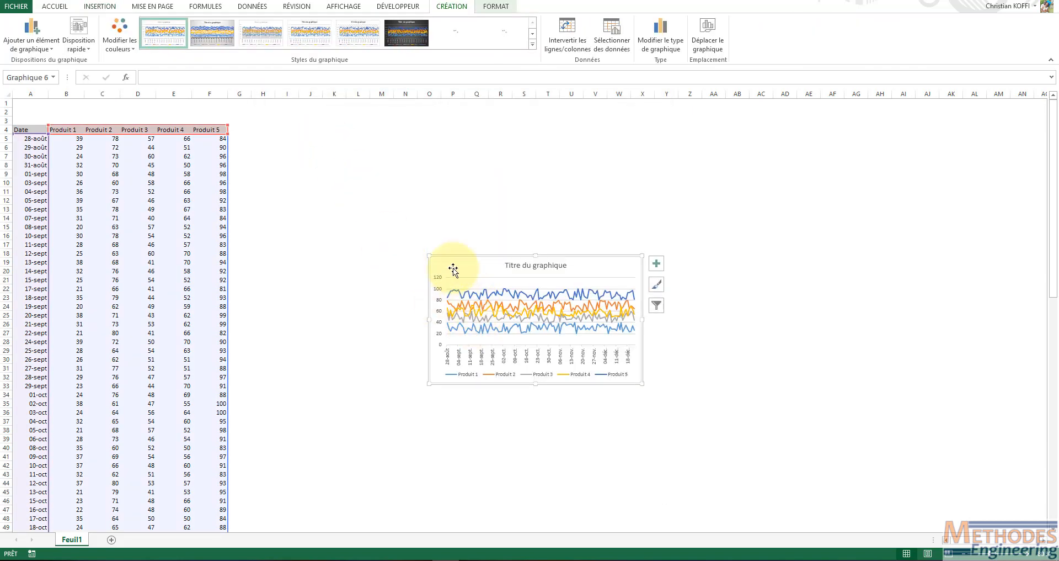
Move the chart beside the data table and enlarge it to span about columns G to W and rows 5 to 30
drag(453, 268, 260, 148)
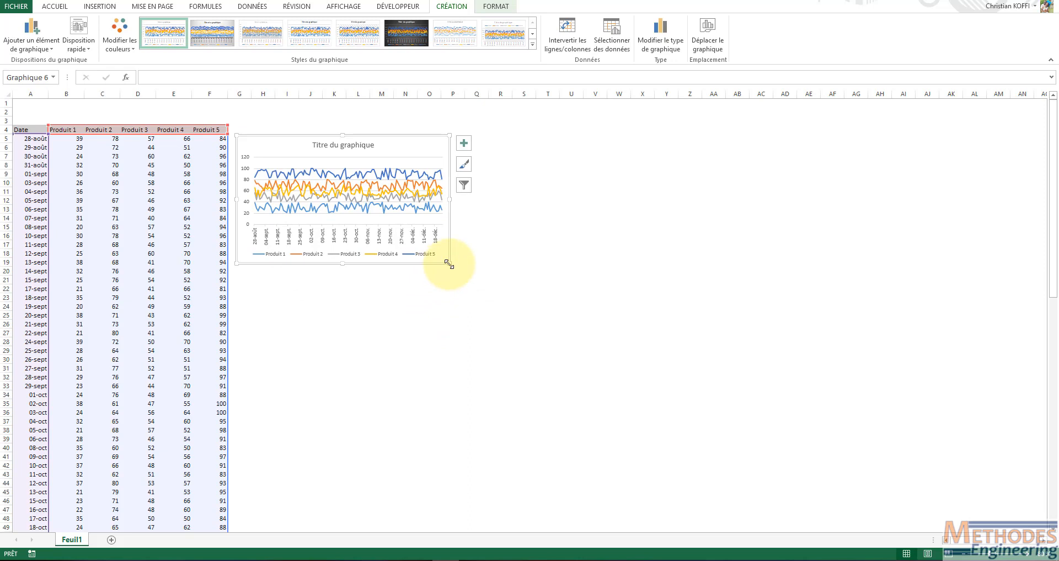
drag(450, 264, 626, 366)
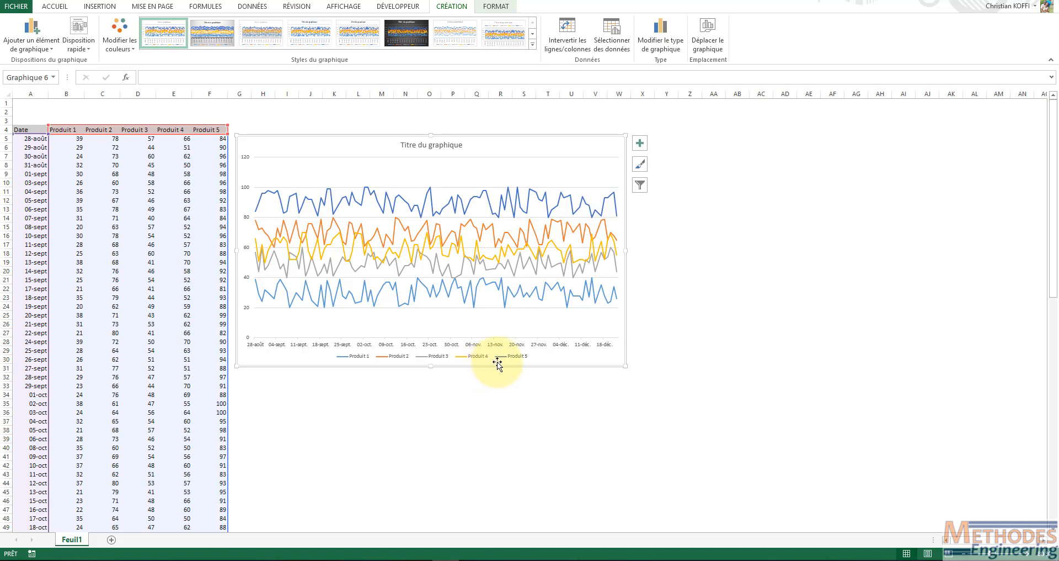
Filter the Produit 1 series out of the chart and look through the date categories in the chart filter
click(639, 184)
click(636, 185)
click(549, 153)
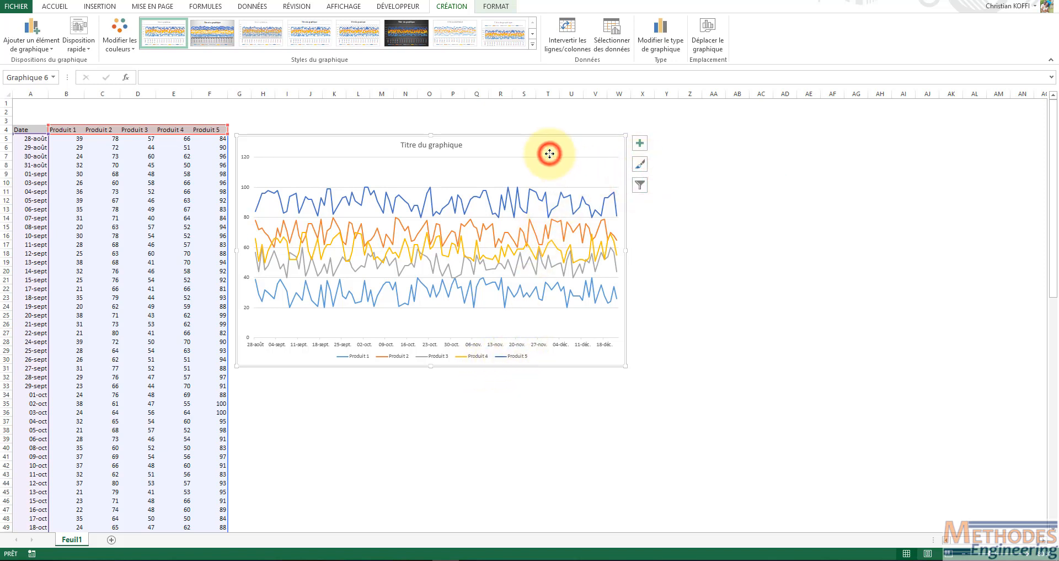
click(640, 186)
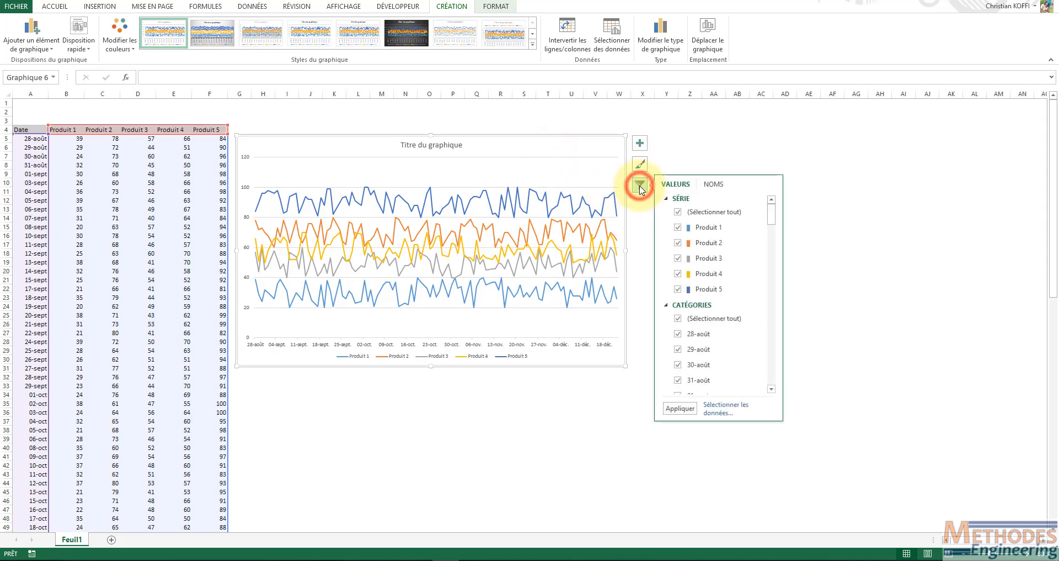
click(678, 227)
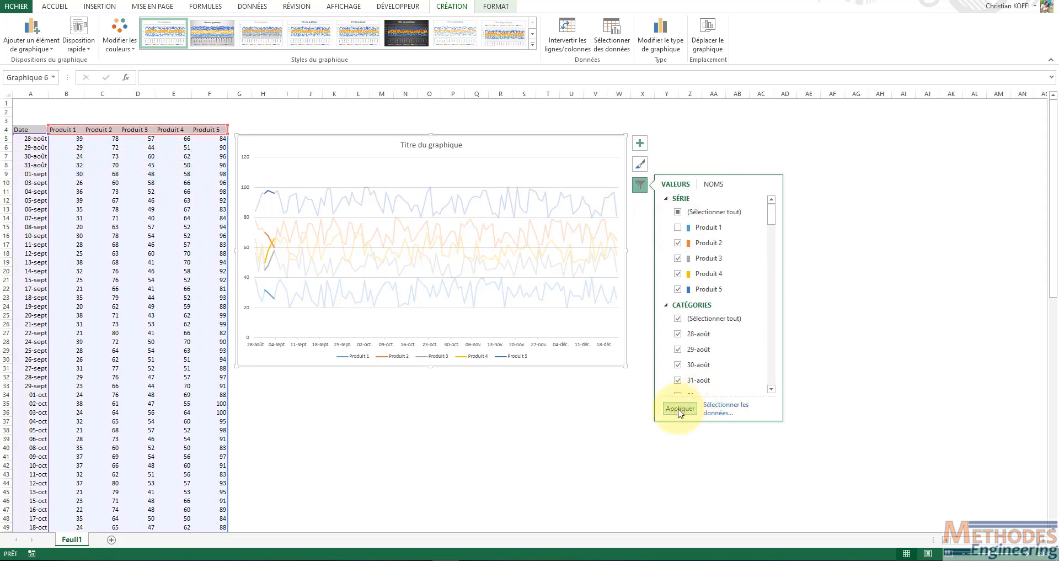
click(681, 408)
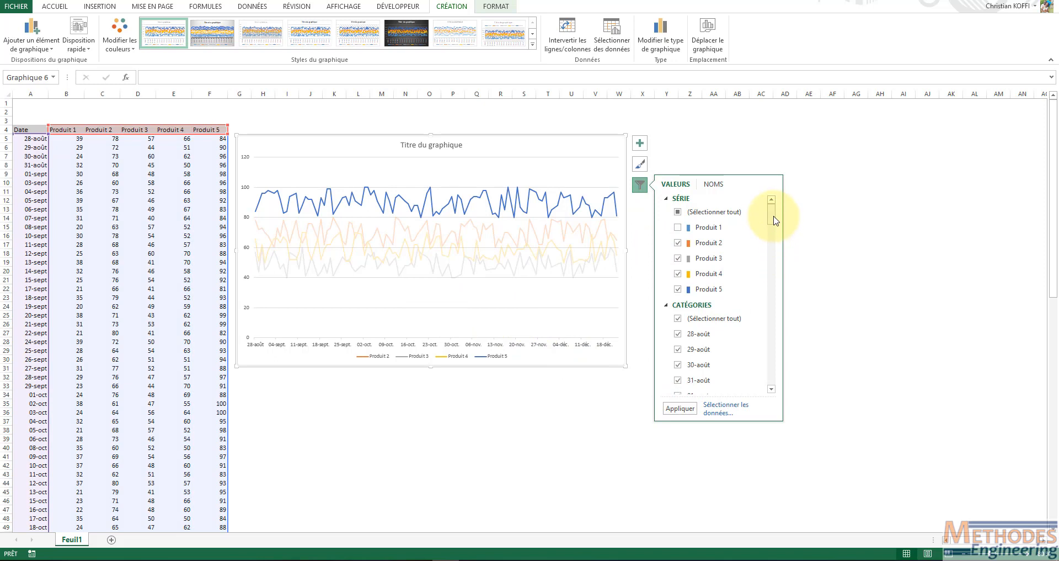
drag(774, 219, 774, 290)
scroll(771, 221, down, 1)
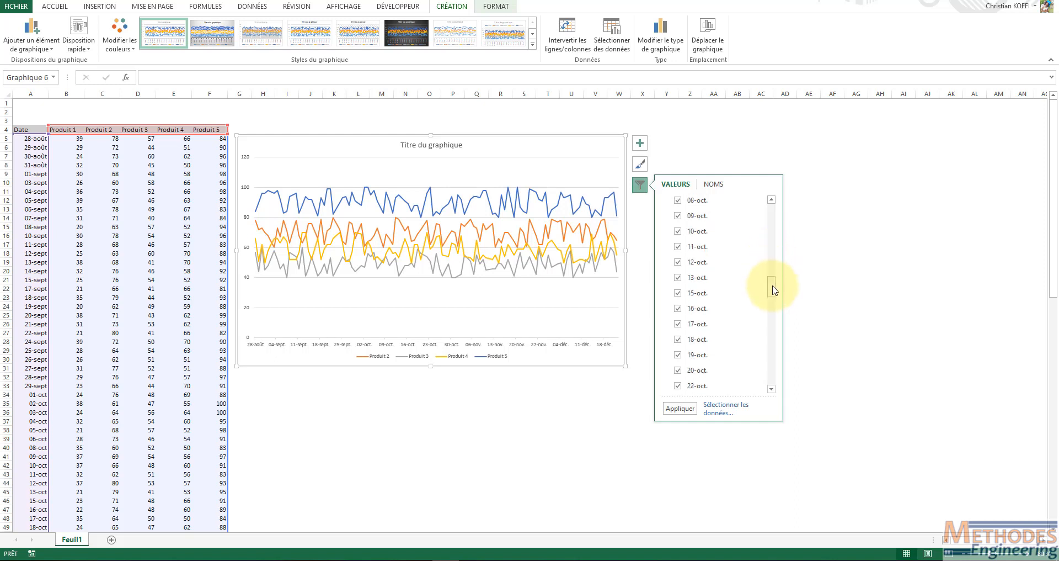
click(640, 185)
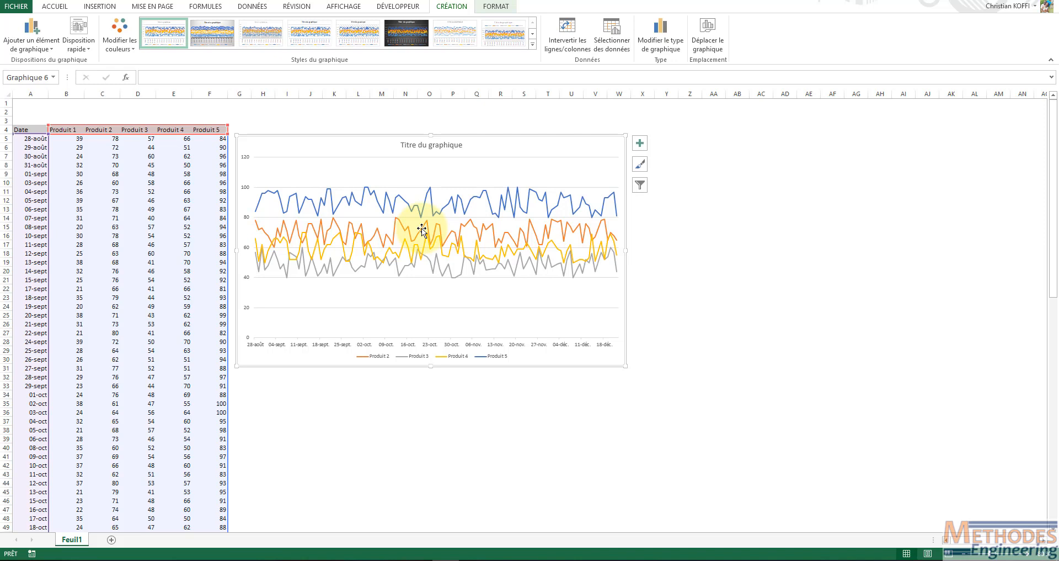
Turn on filtering for the header row of the data table
click(113, 181)
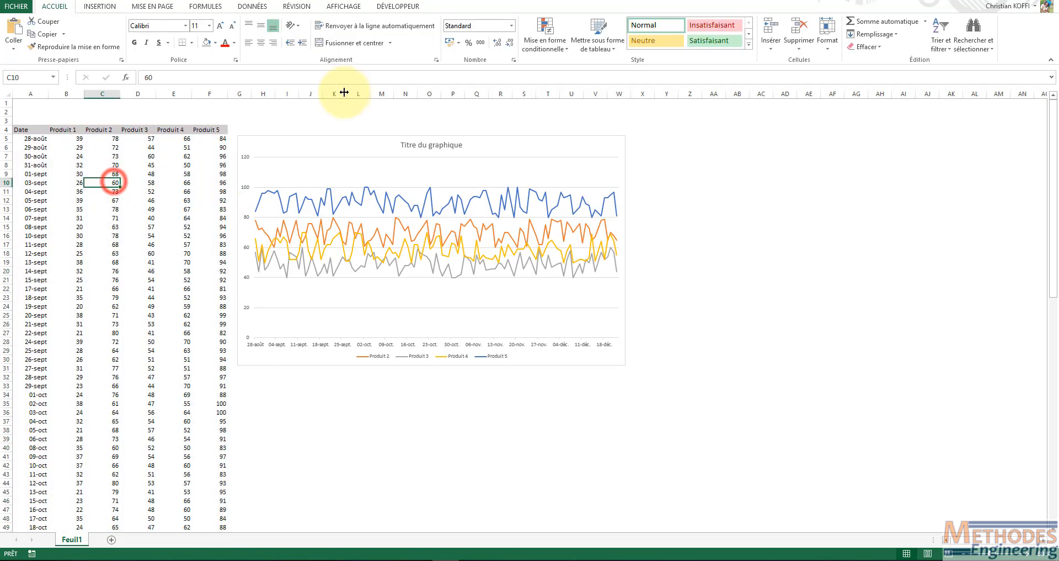
click(250, 7)
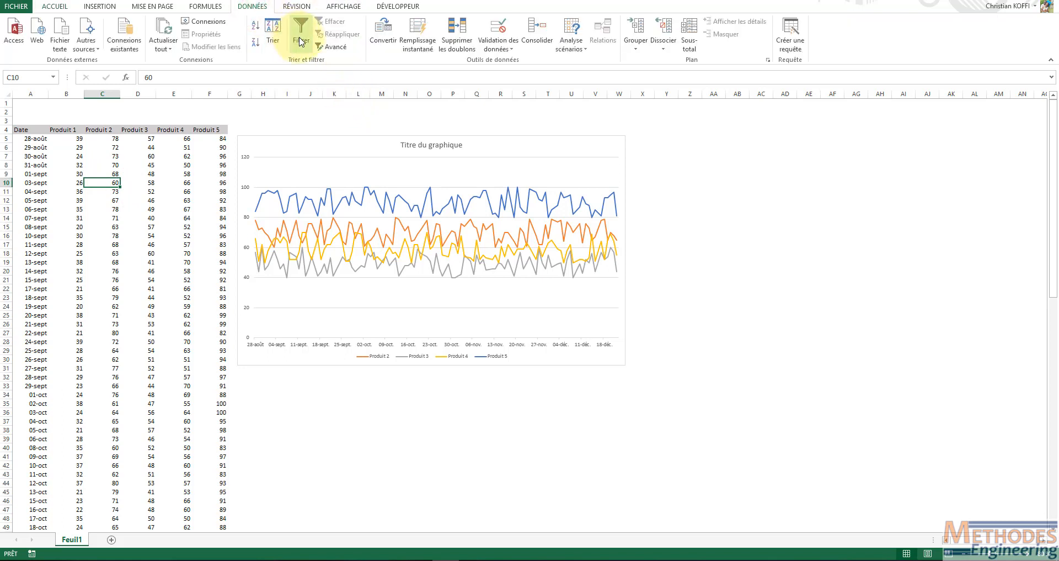
click(81, 200)
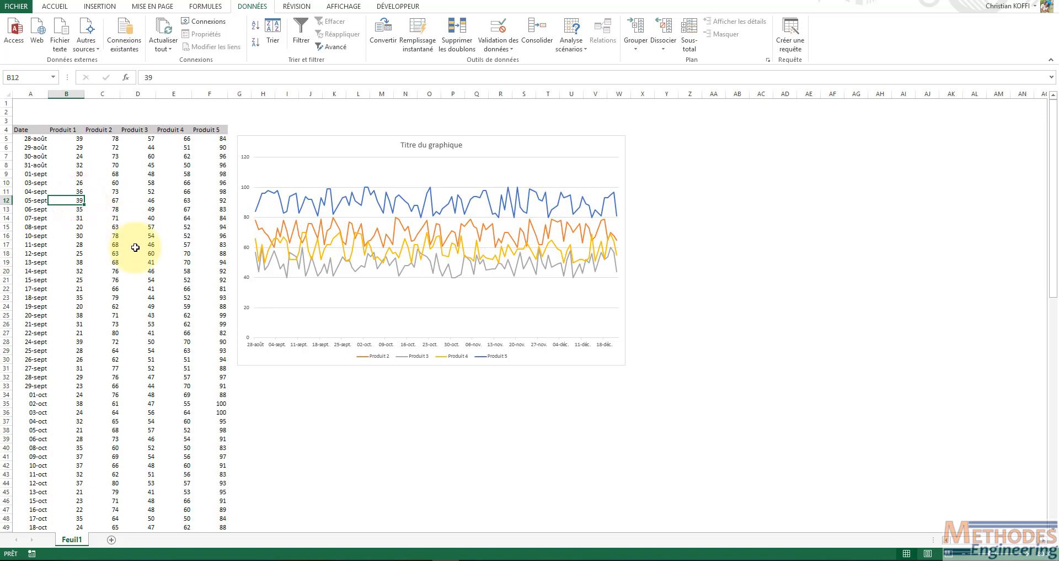
key(ctrl+shift+l)
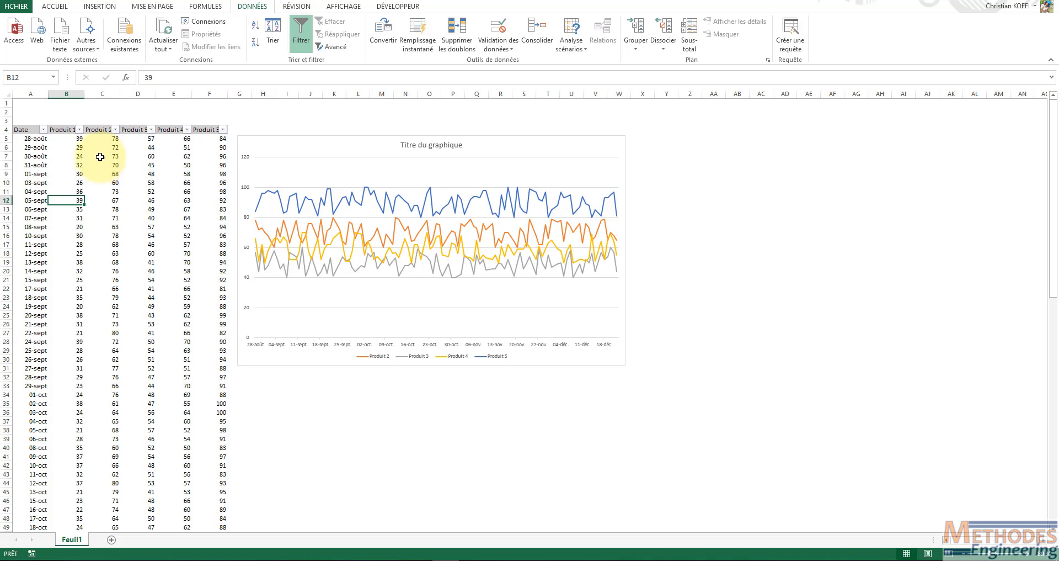
Try filtering the table's Date column to octobre only, and undo that filter
click(274, 149)
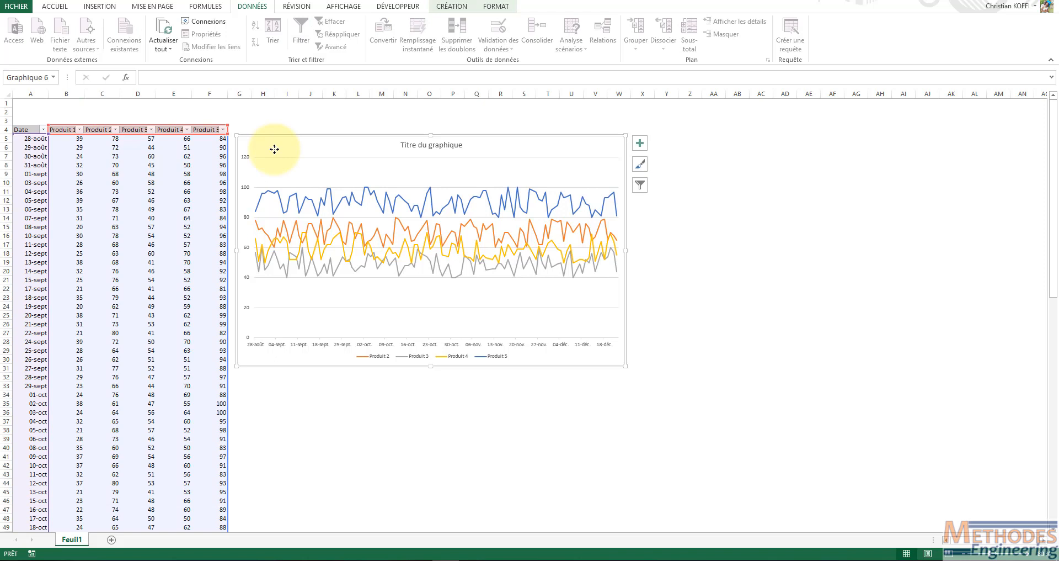
click(41, 130)
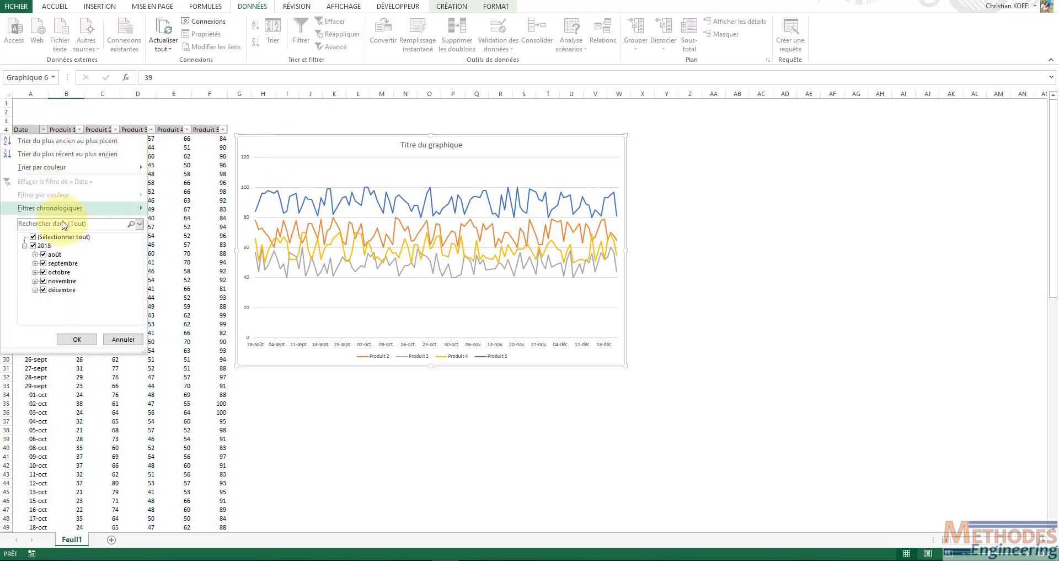
click(33, 236)
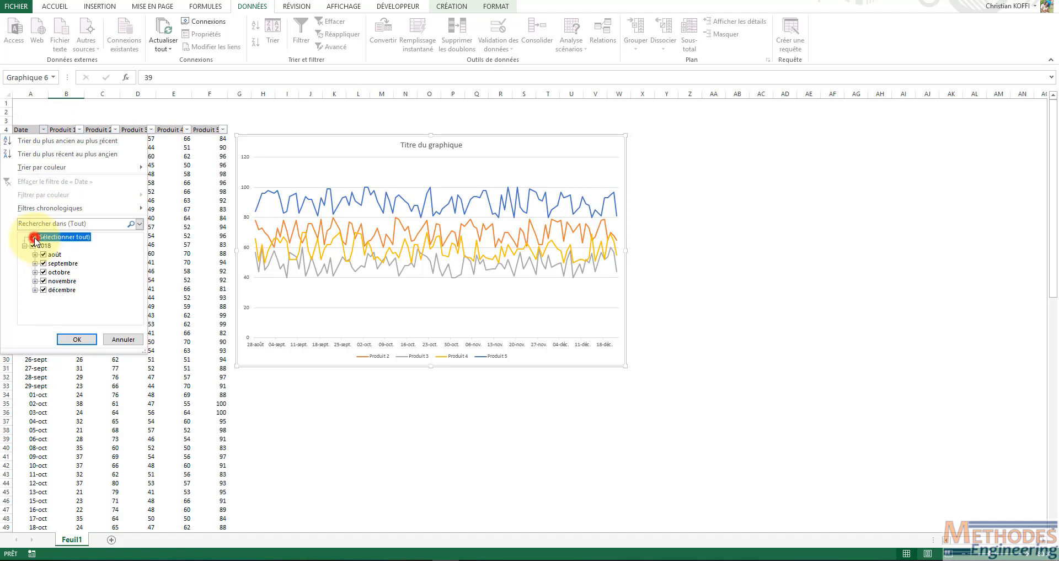
click(43, 272)
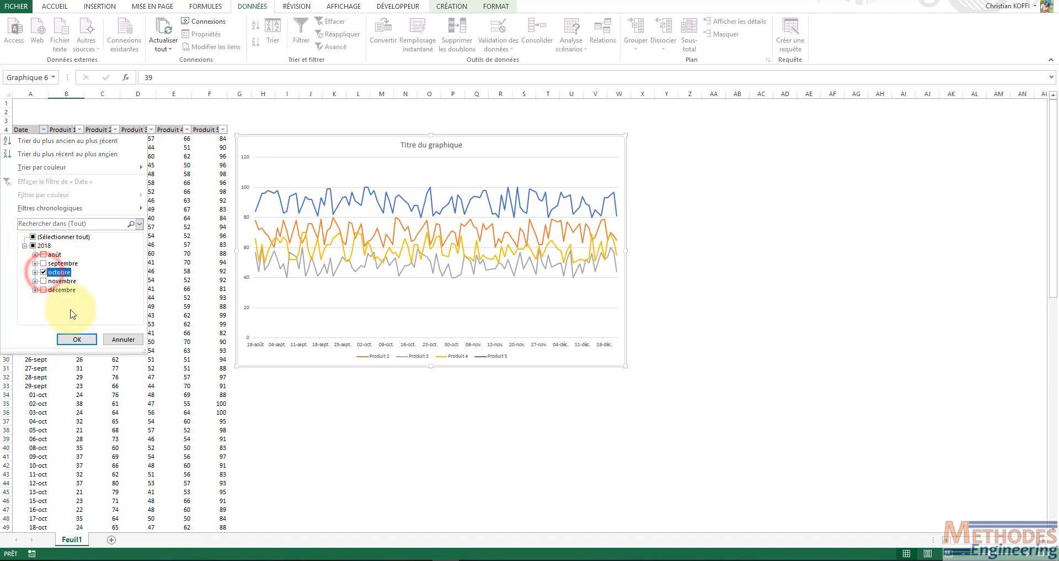
click(75, 336)
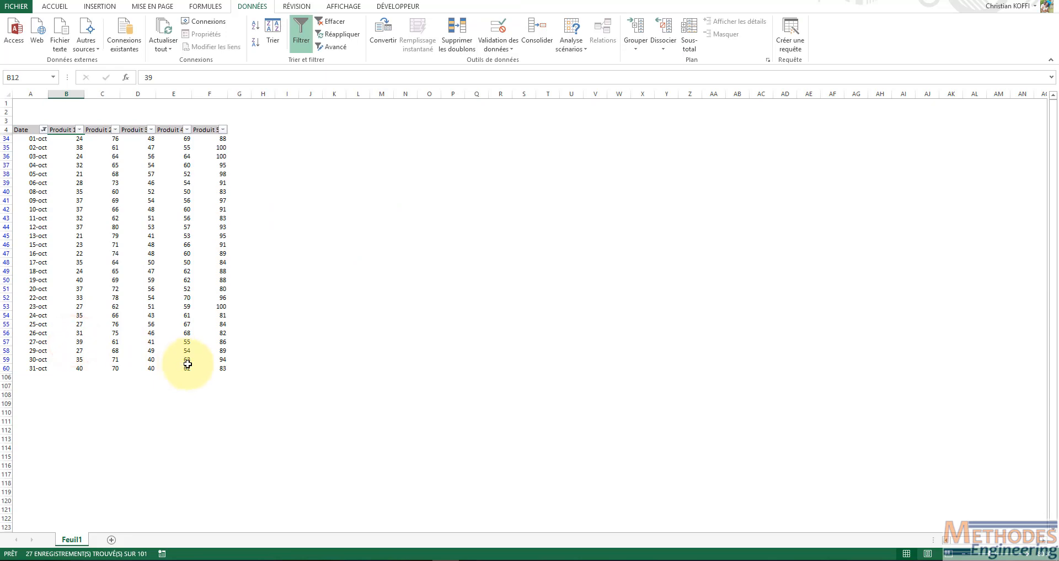
key(ctrl+z)
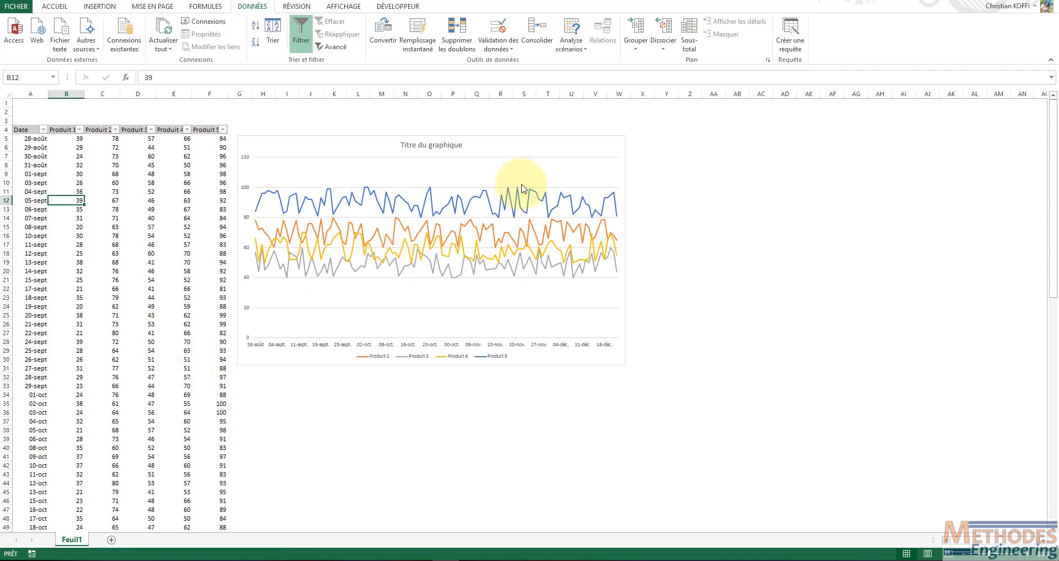
Set the chart area's positioning property to "Ne pas déplacer ou dimensionner avec les cellules"
double_click(518, 141)
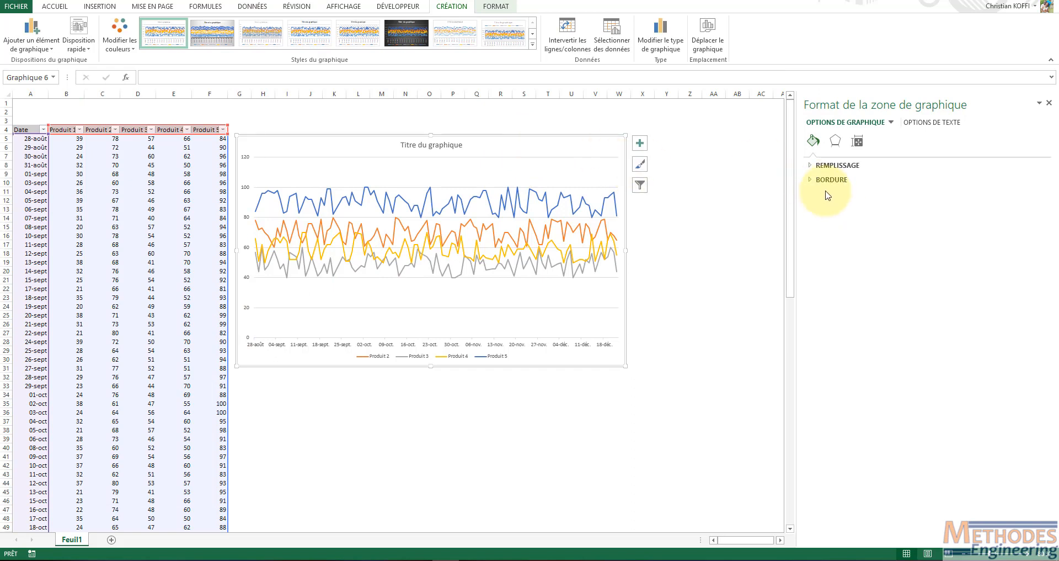
click(859, 143)
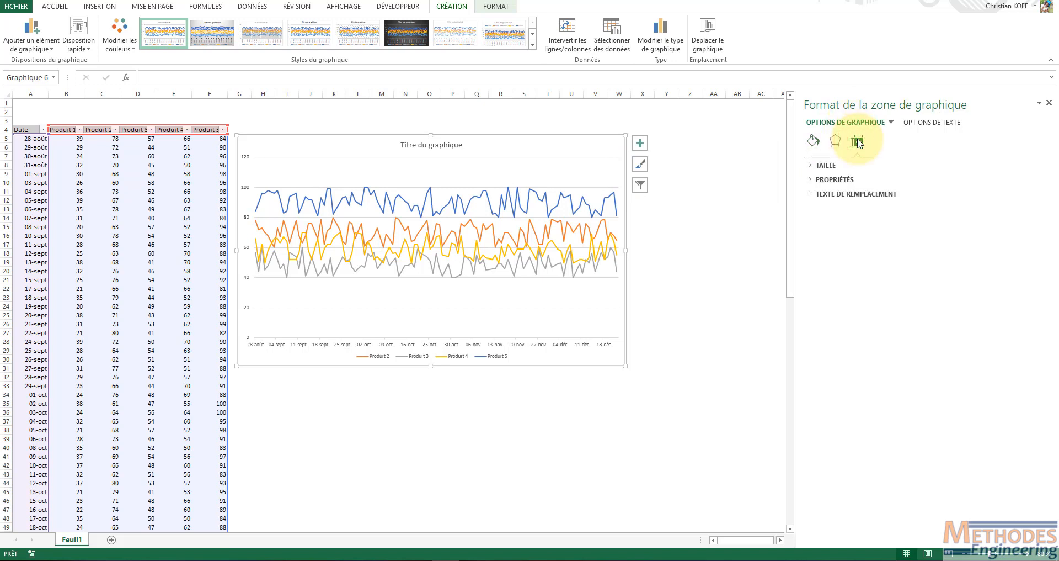
click(811, 180)
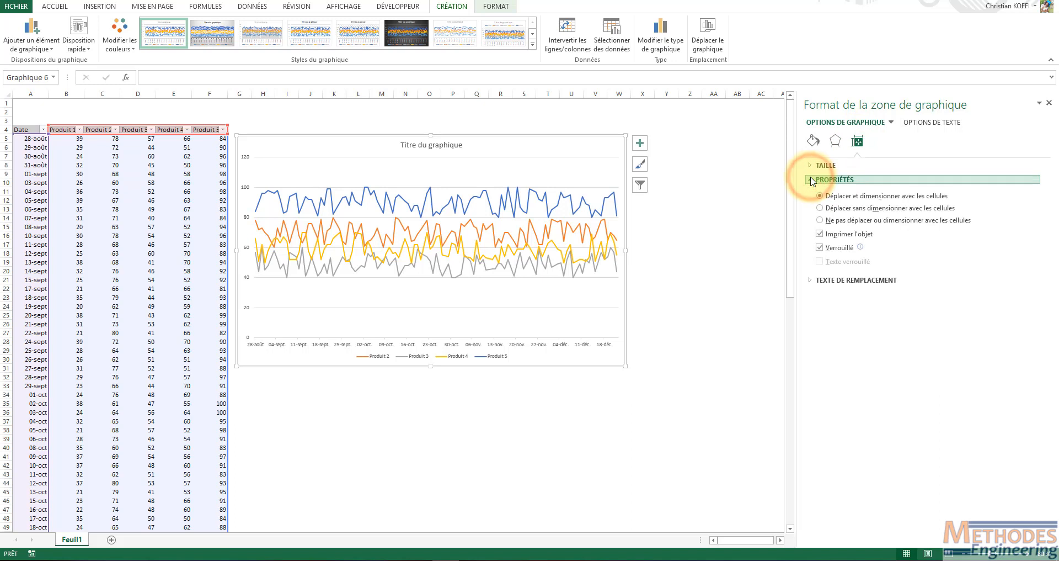
click(825, 225)
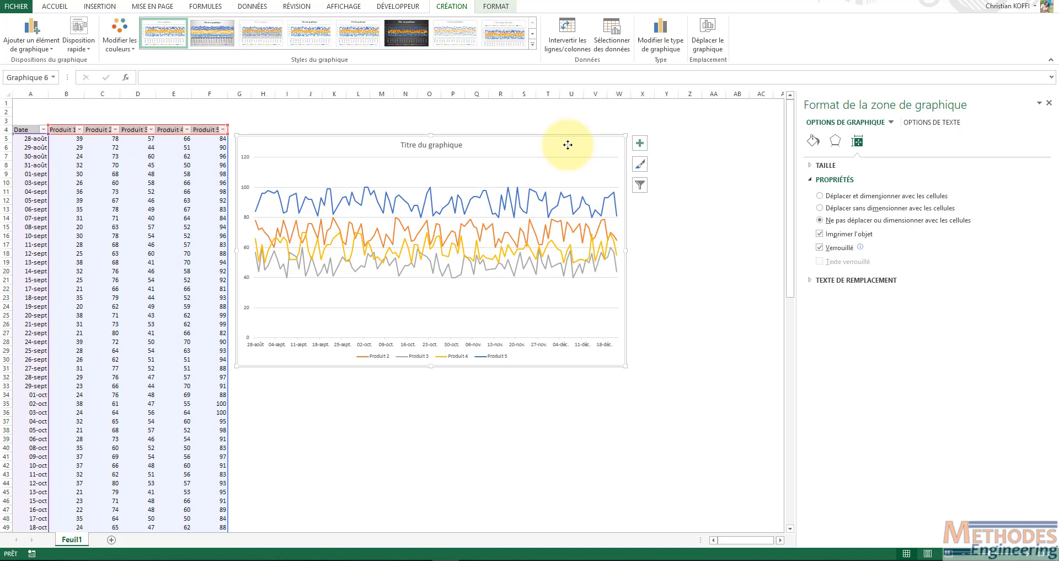
Filter the table's Date column to show only octobre 2018
click(43, 129)
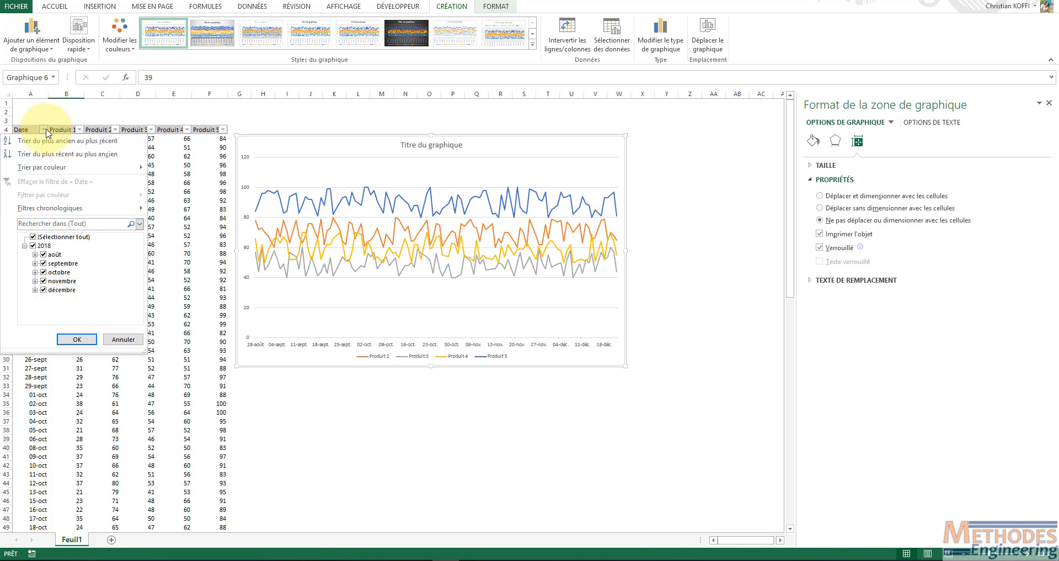
click(32, 236)
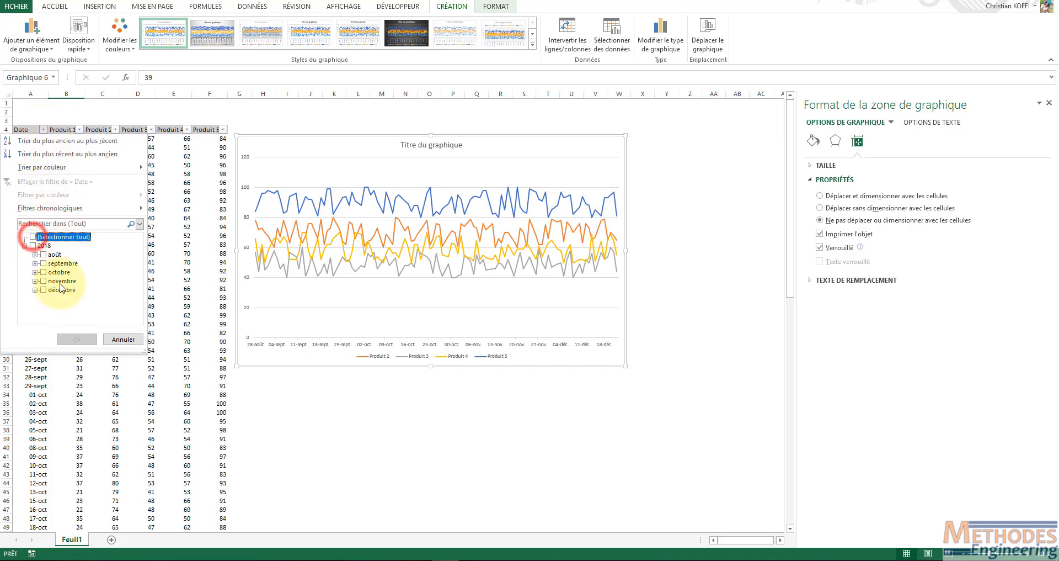
click(43, 271)
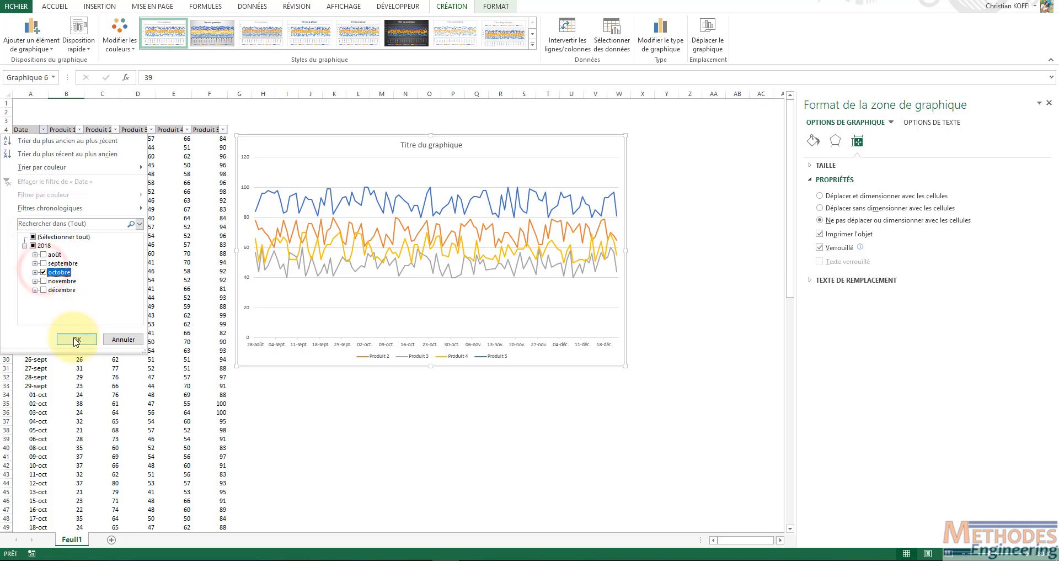
click(76, 339)
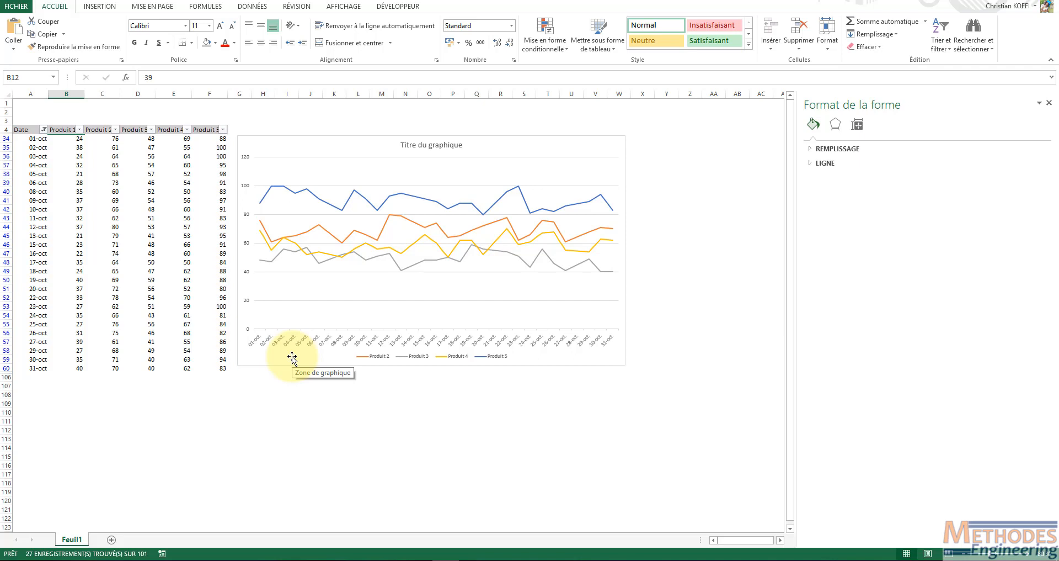
Examine the series and date categories offered in the chart filter with the table filtered
click(519, 147)
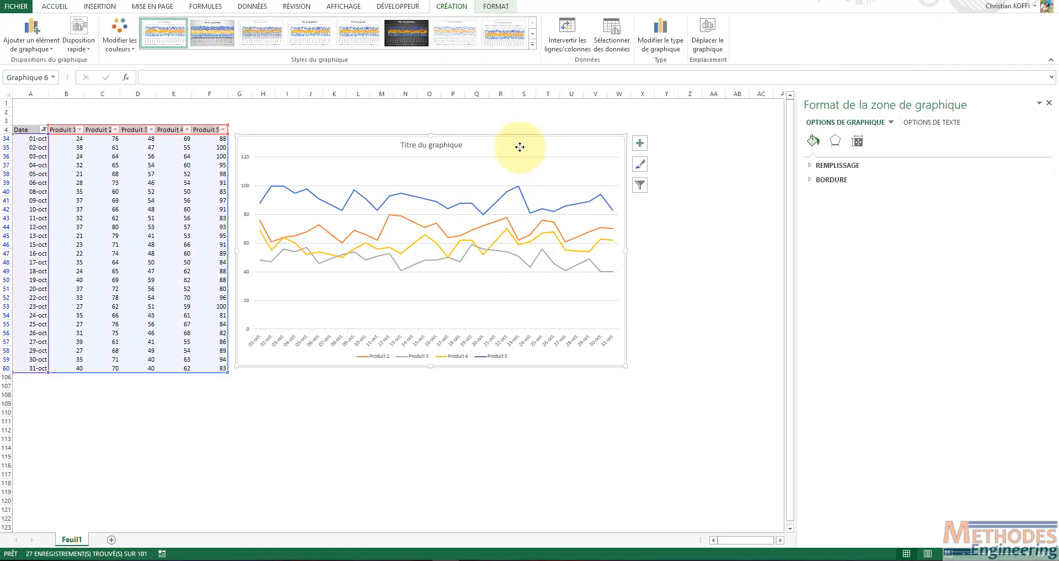
click(640, 185)
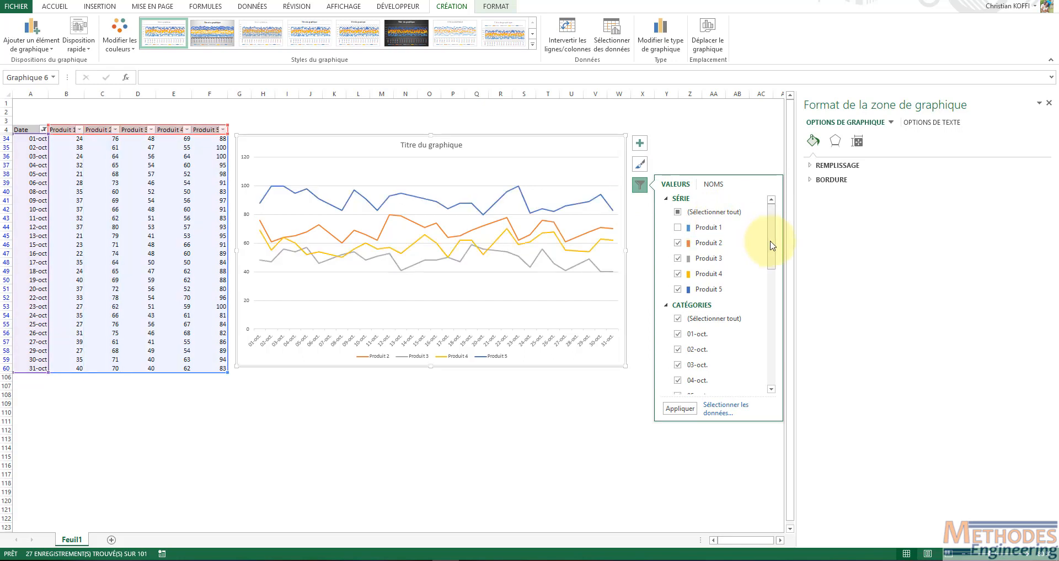
drag(771, 243, 776, 354)
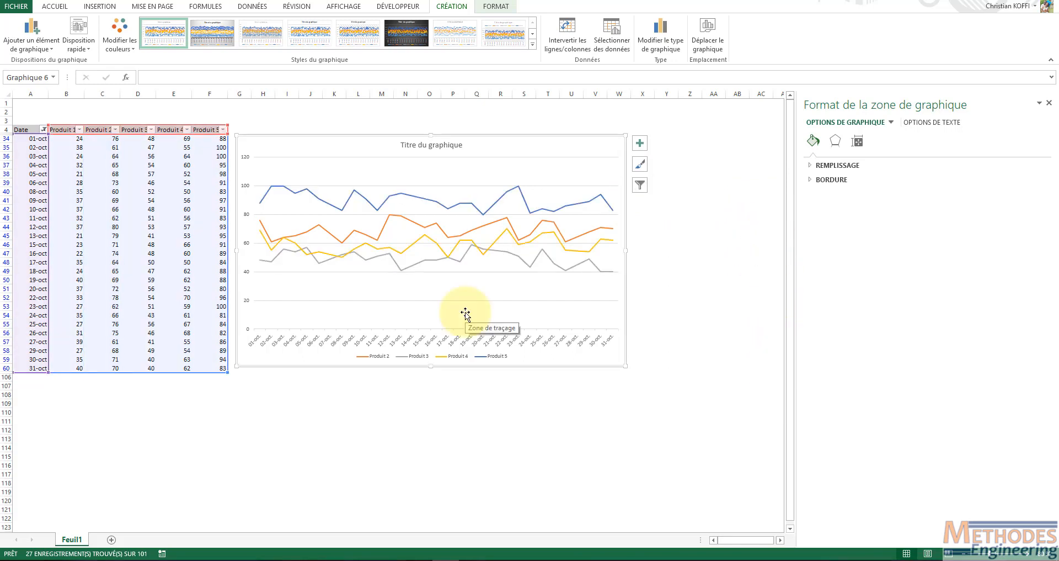